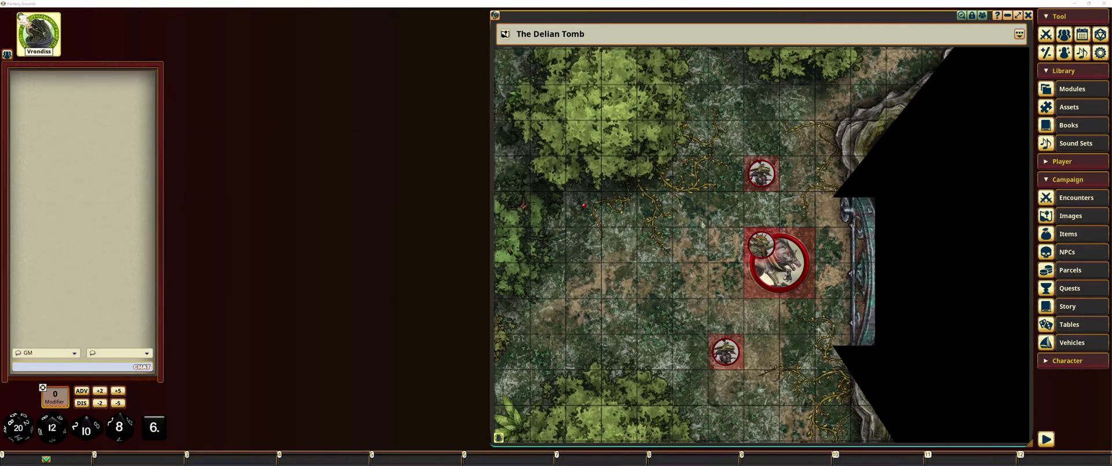
- Open the combat tracker and add the player character Vrondiss to it
scroll(701, 226, "down", 2)
scroll(695, 218, "up", 1)
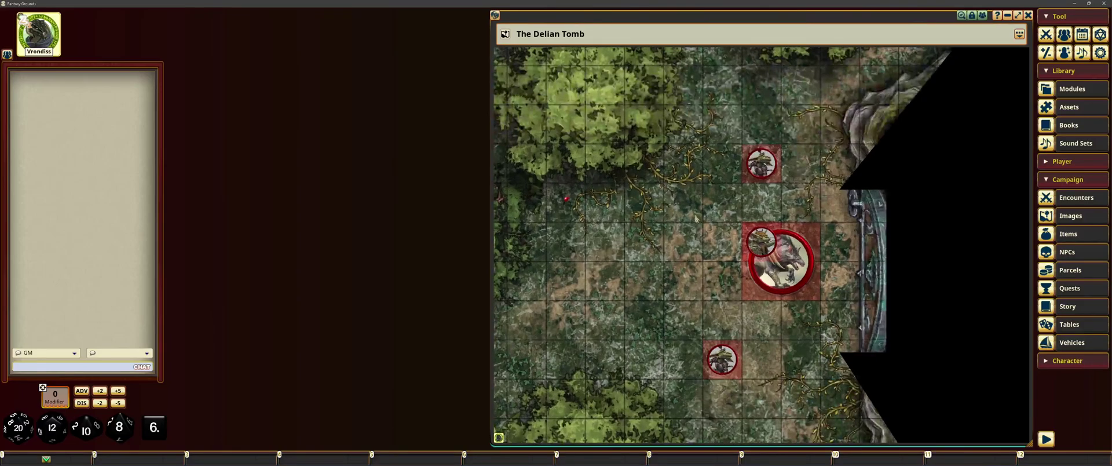
left_click(1048, 35)
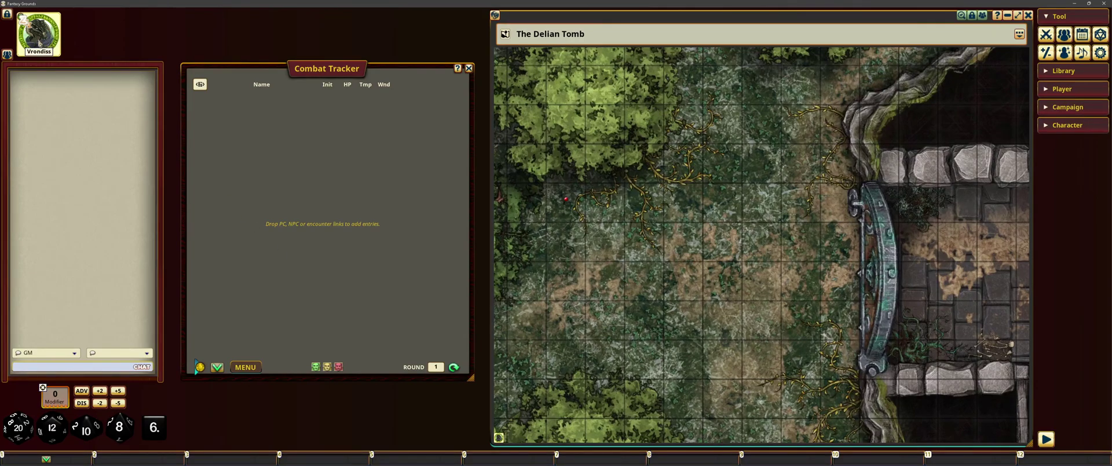
left_click_drag(38, 43, 291, 170)
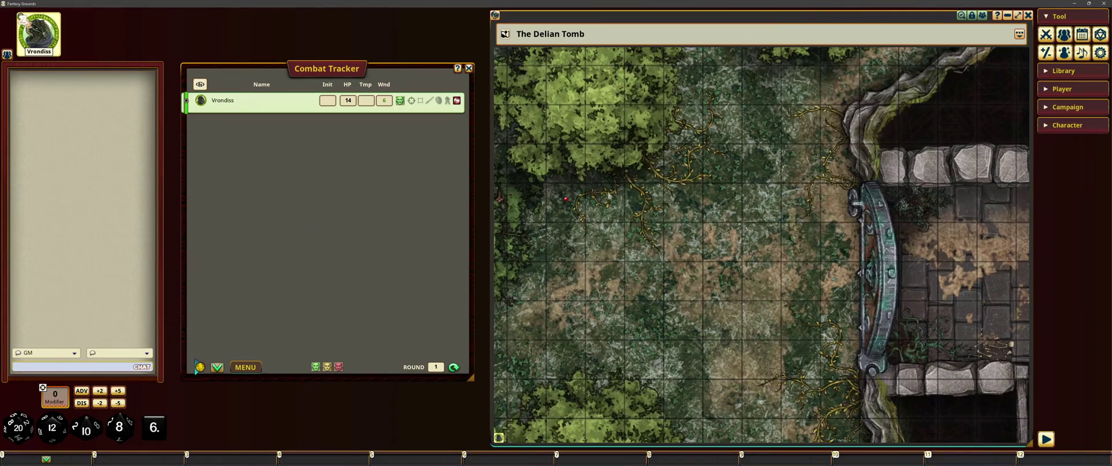
- Open the Goblin Lookouts encounter from its map pin, add it to the combat tracker, and close the encounter
double_click(565, 200)
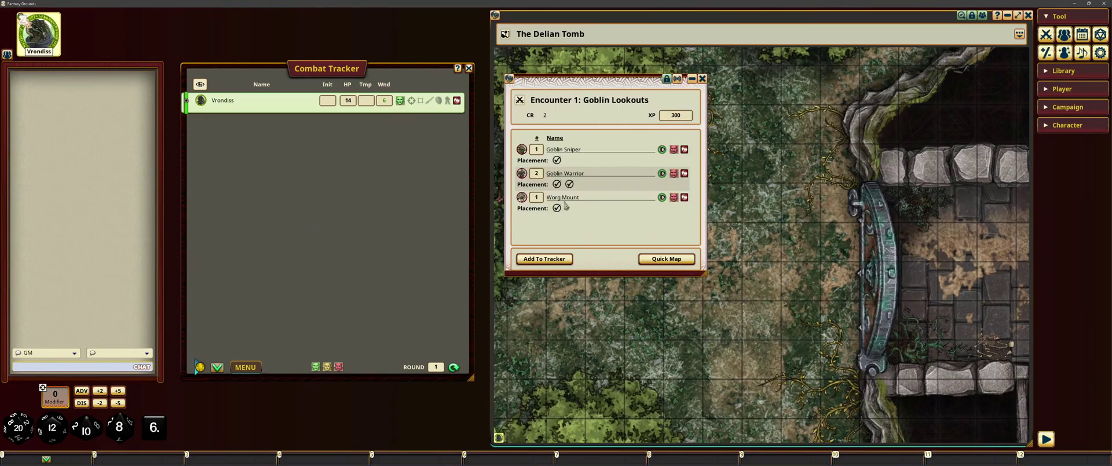
left_click(554, 262)
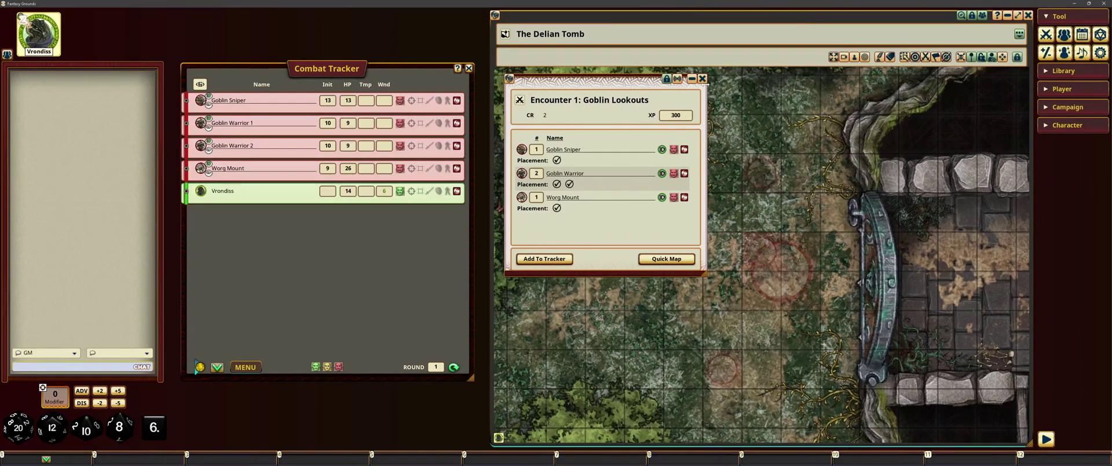
left_click(702, 79)
- Add a Skitterling from the campaign's NPC list to the combat tracker and close the list
left_click(1069, 107)
left_click(1076, 180)
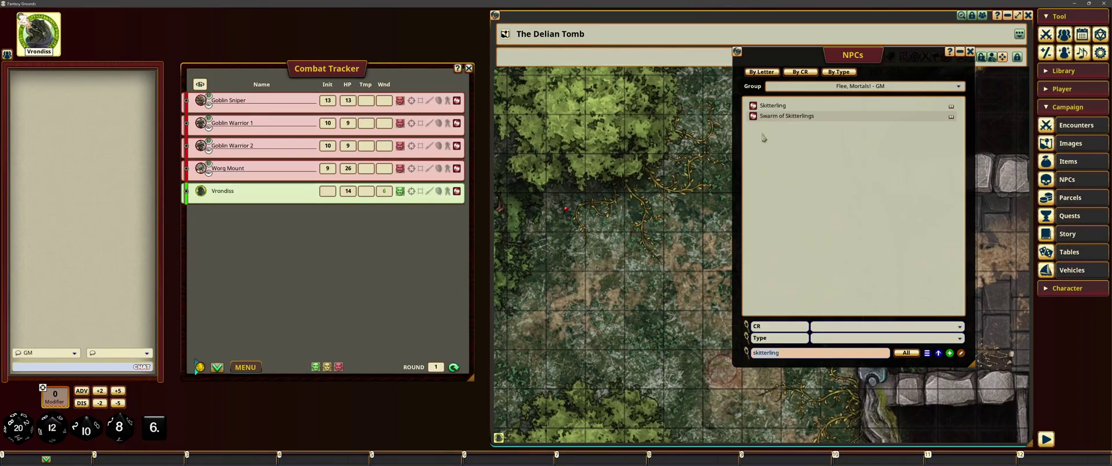
left_click_drag(382, 254, 383, 253)
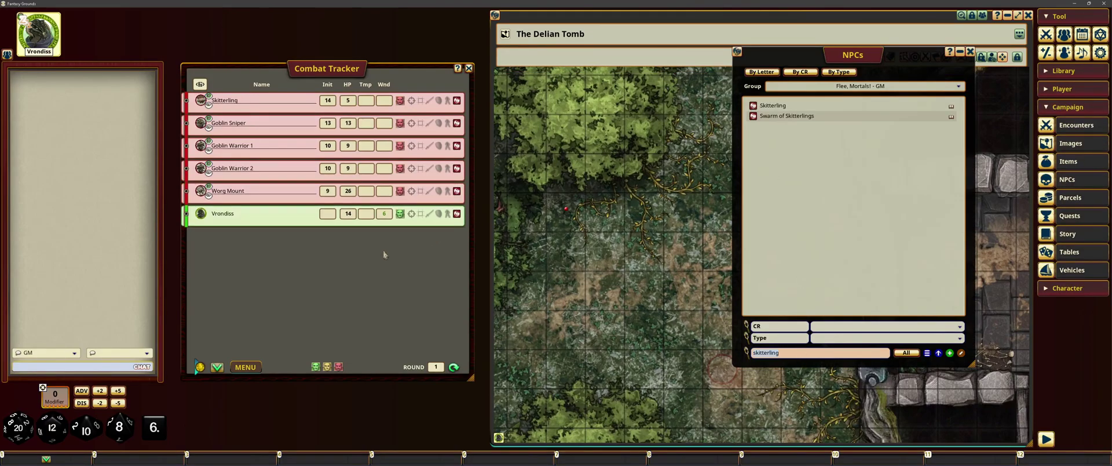
left_click(970, 51)
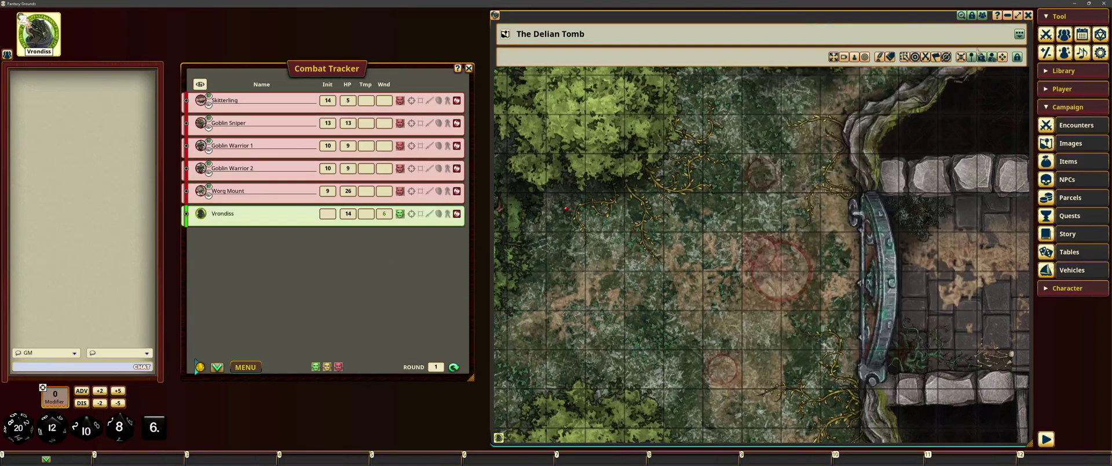
- Hide the map's toolbar and place the Vrondiss and Skitterling tokens on The Delian Tomb map
left_click(1018, 36)
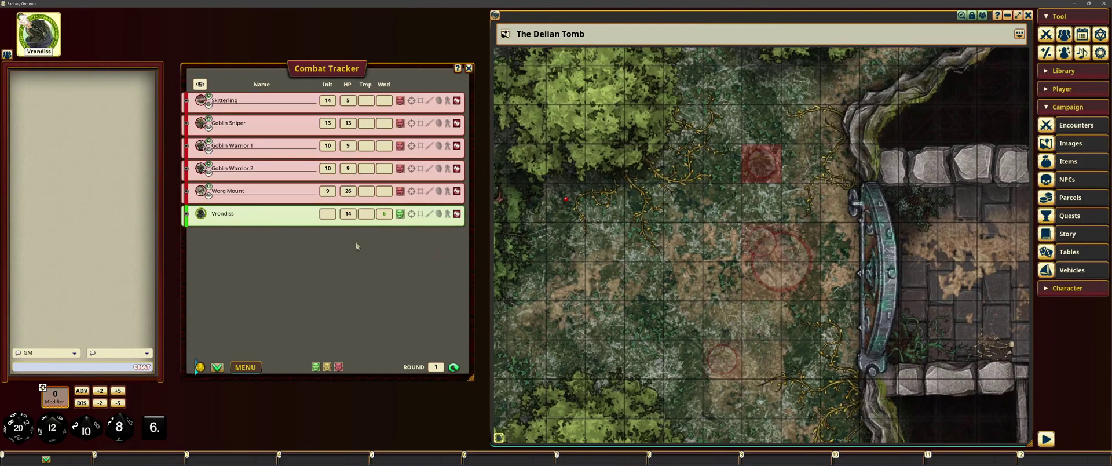
left_click_drag(201, 214, 642, 243)
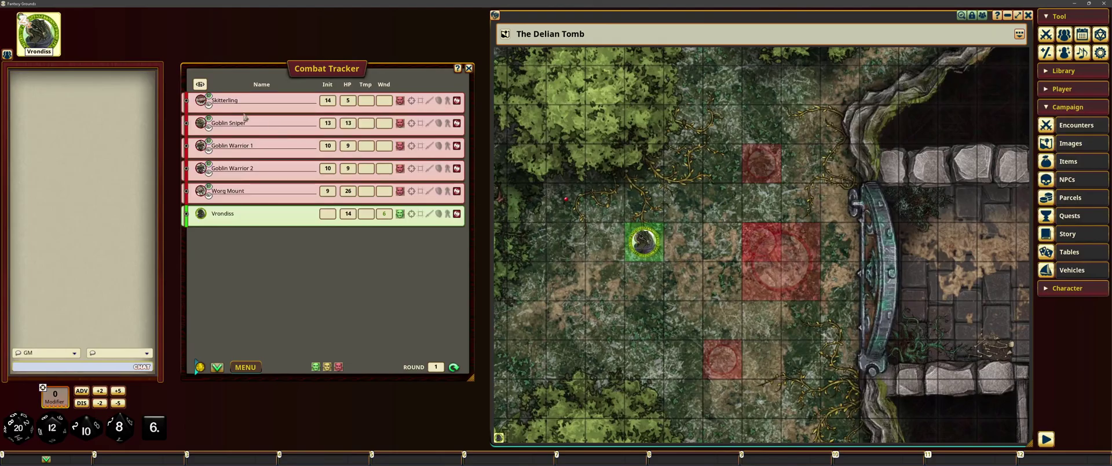
left_click_drag(200, 168, 742, 364)
- Share The Delian Tomb map with the players and check the image in the player view
right_click(629, 261)
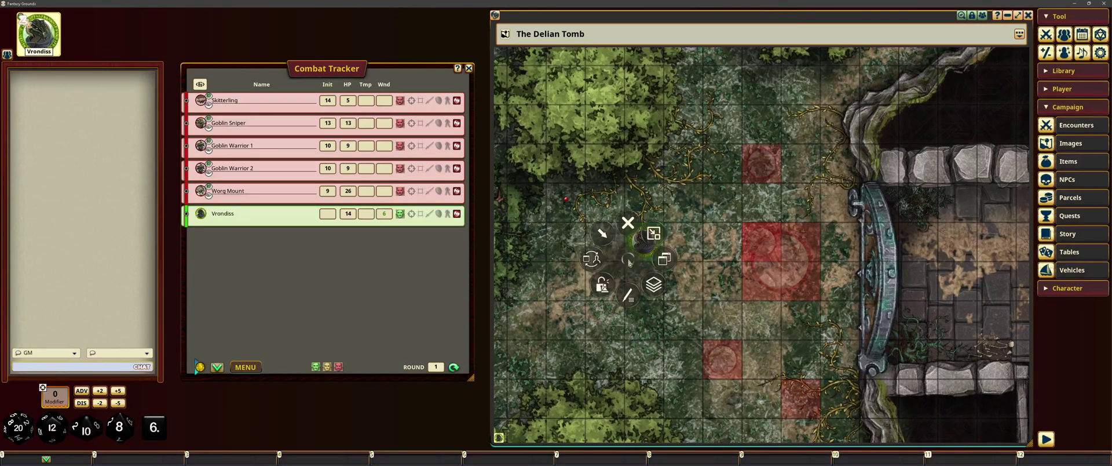
left_click(591, 260)
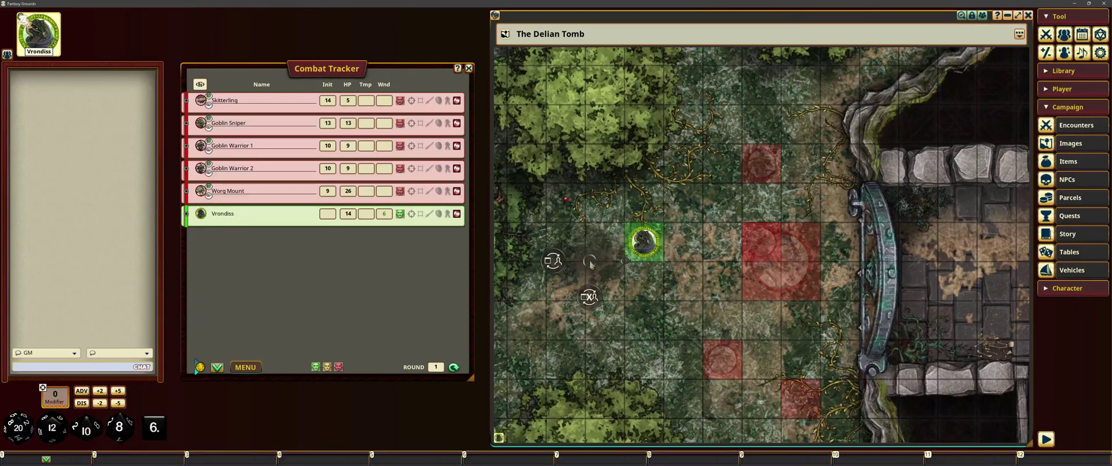
left_click(548, 262)
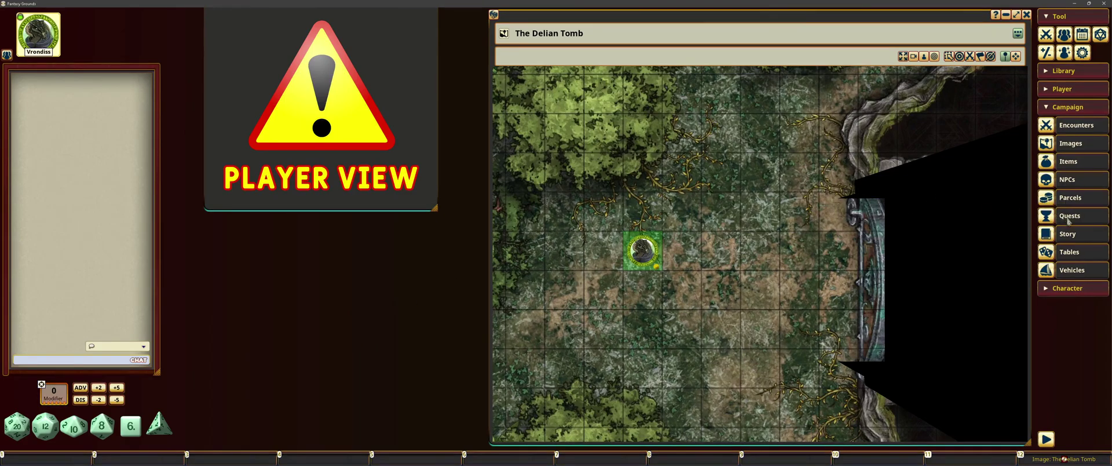
left_click(1080, 146)
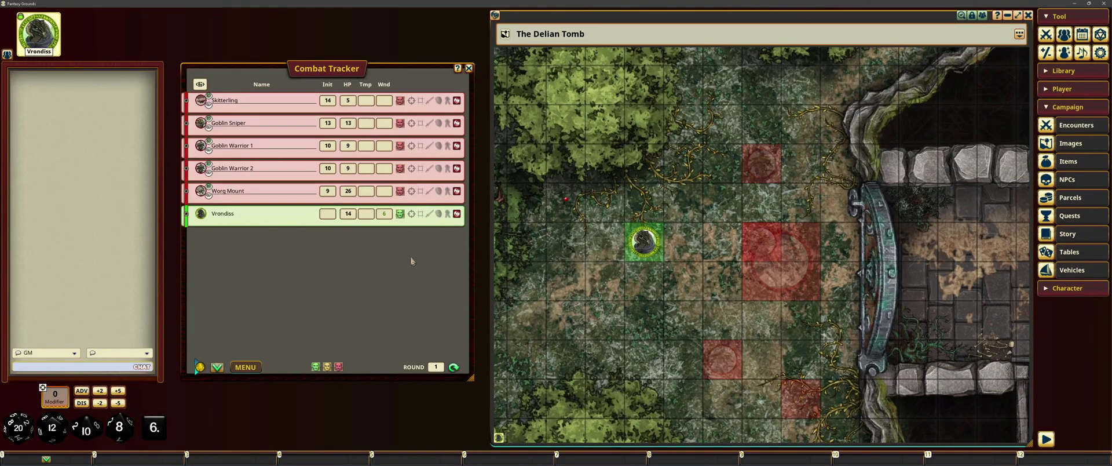
right_click(587, 248)
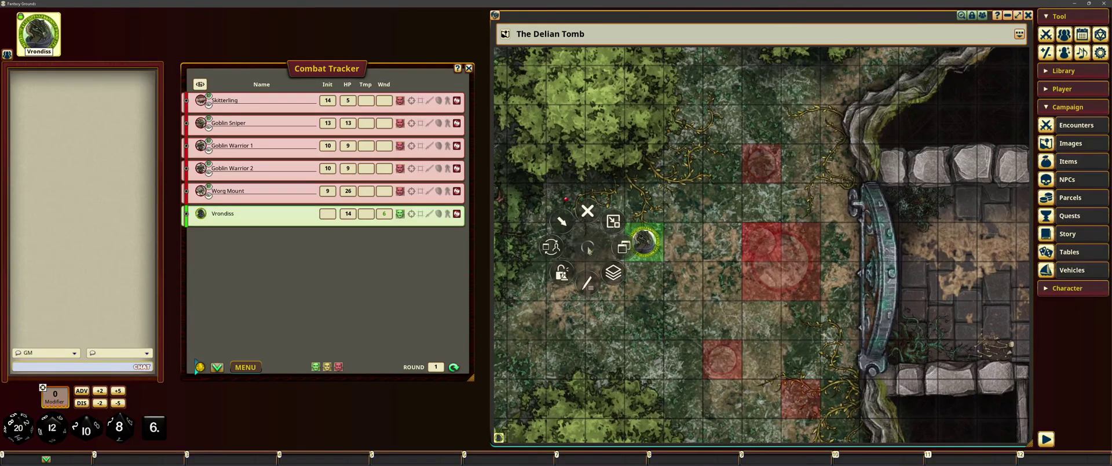
left_click(550, 247)
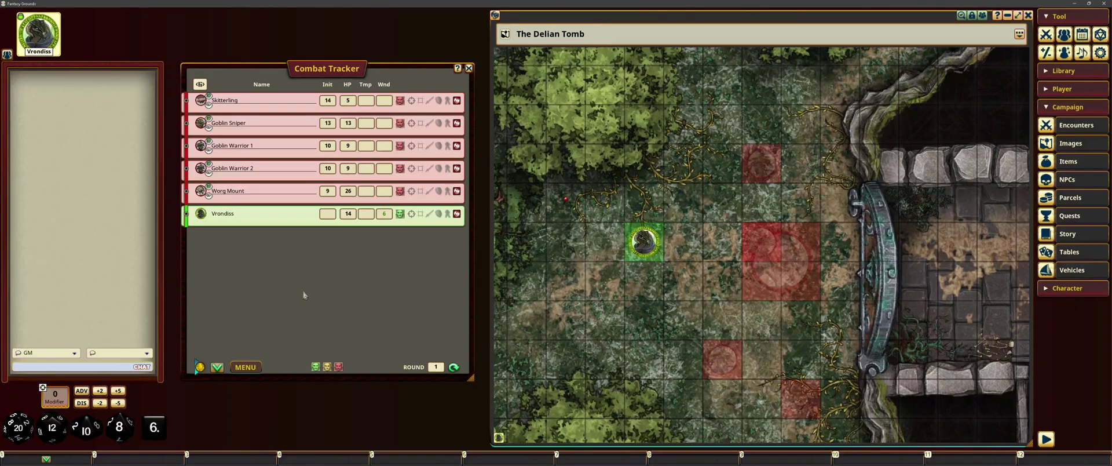
- Make all non-player combatants visible to the players and rename the Worg Mount as "Undead Worg!!"
left_click(199, 85)
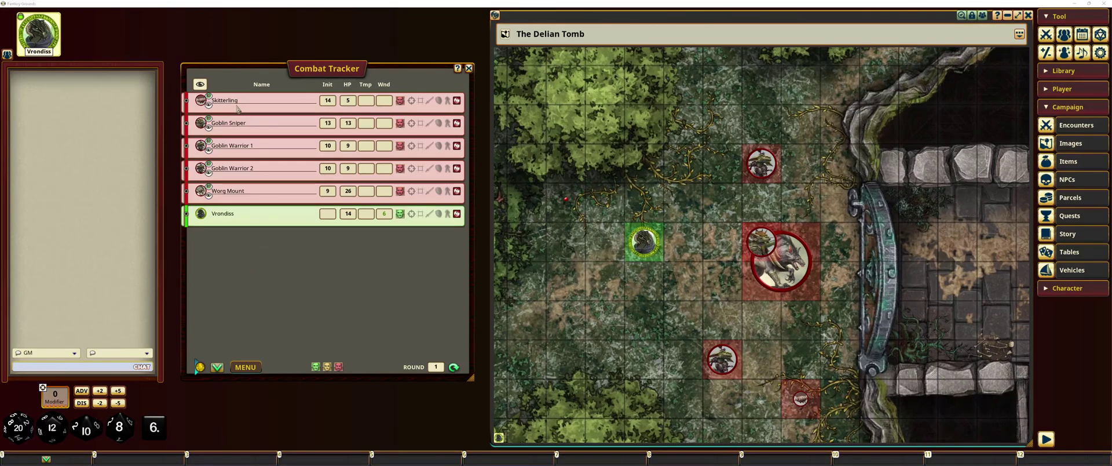
triple_click(244, 193)
type("Undead Worg!!")
- Replace the Undead Worg's token with the round Skeleton, Wolf asset and close the asset browser
left_click(1072, 109)
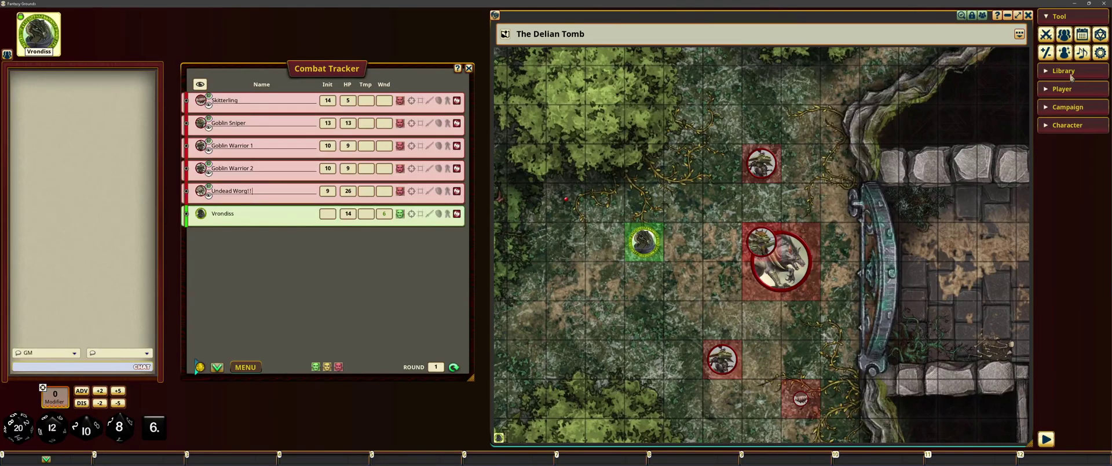
left_click(1063, 71)
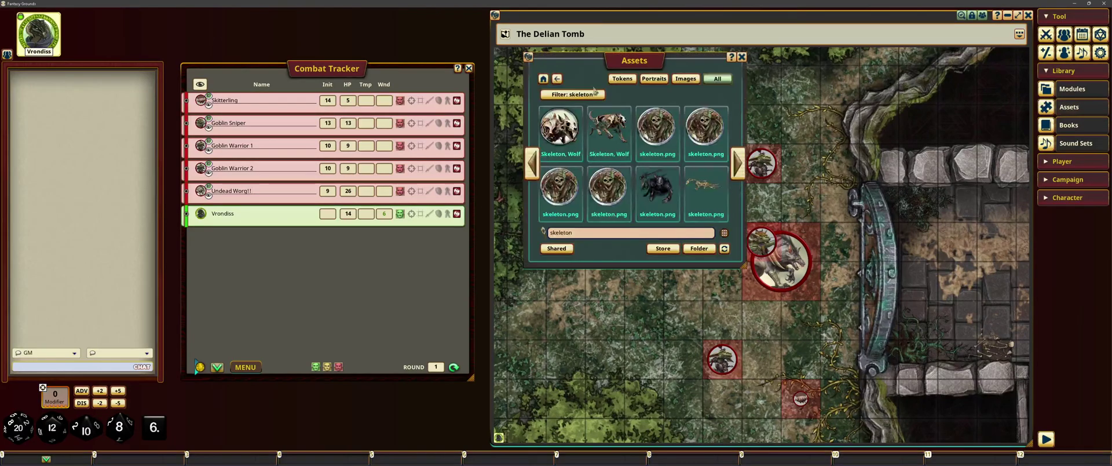
left_click_drag(559, 127, 201, 191)
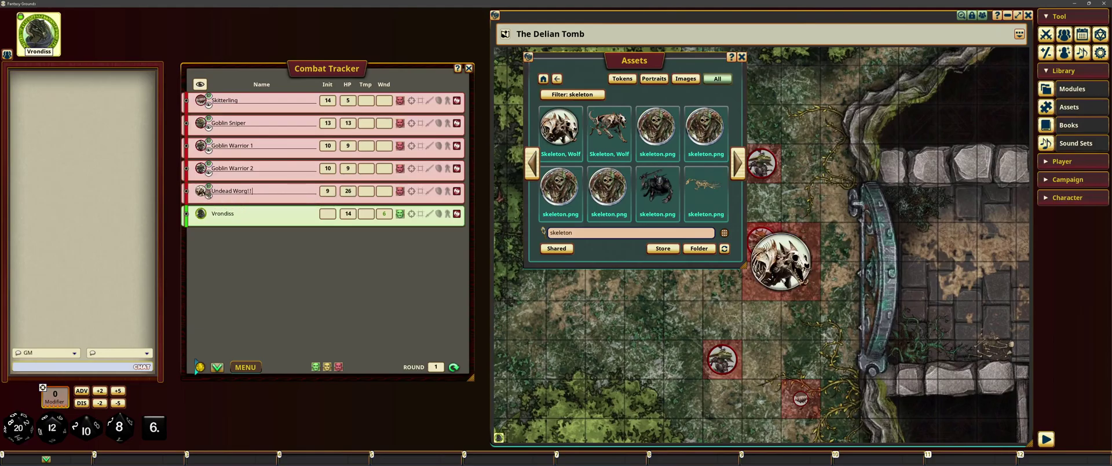
left_click(742, 57)
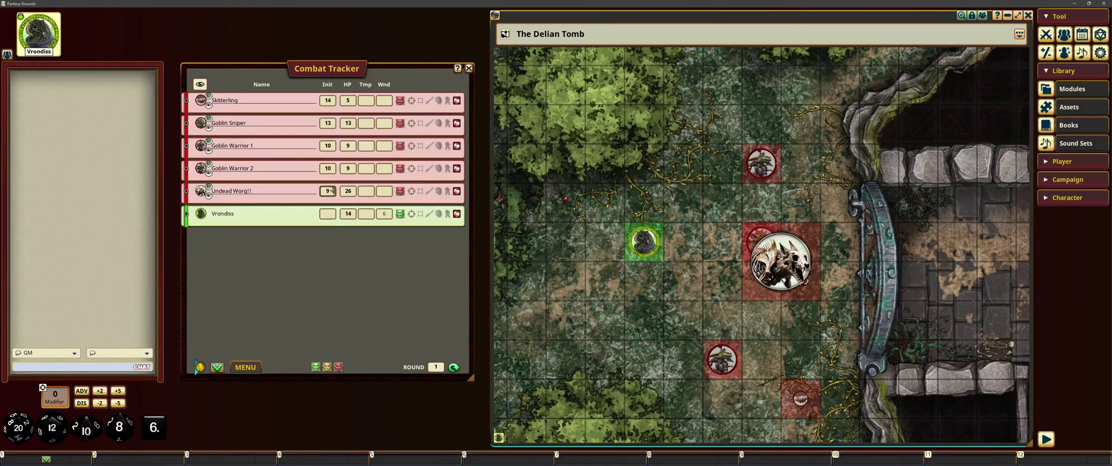
- Raise the Undead Worg's initiative to 21 and cycle its faction through None and Neutral back to hostile
left_click_drag(328, 191, 330, 105)
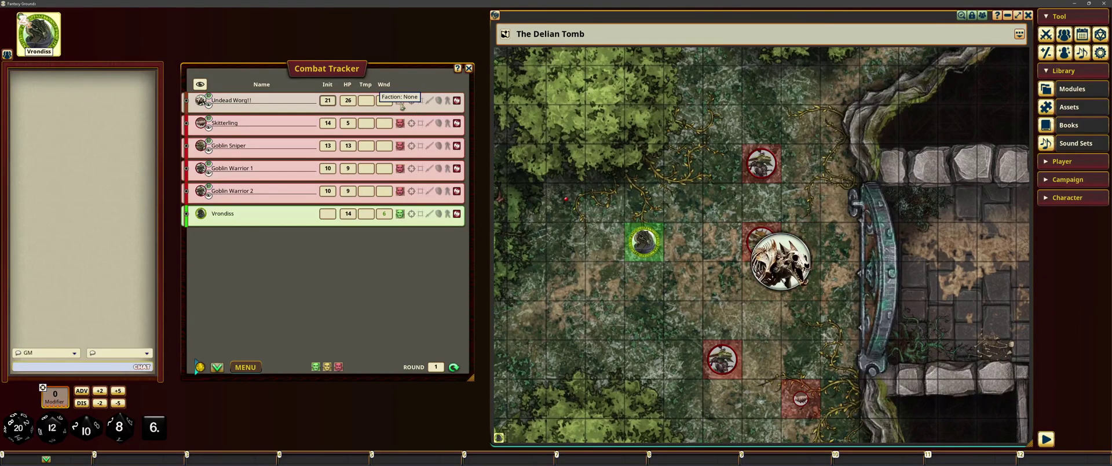
left_click(399, 100)
left_click(400, 101)
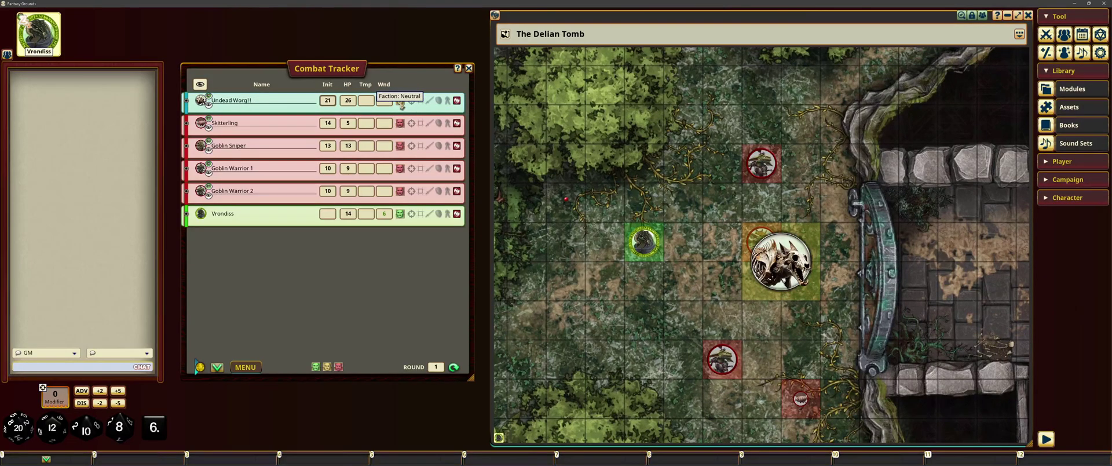
left_click(400, 102)
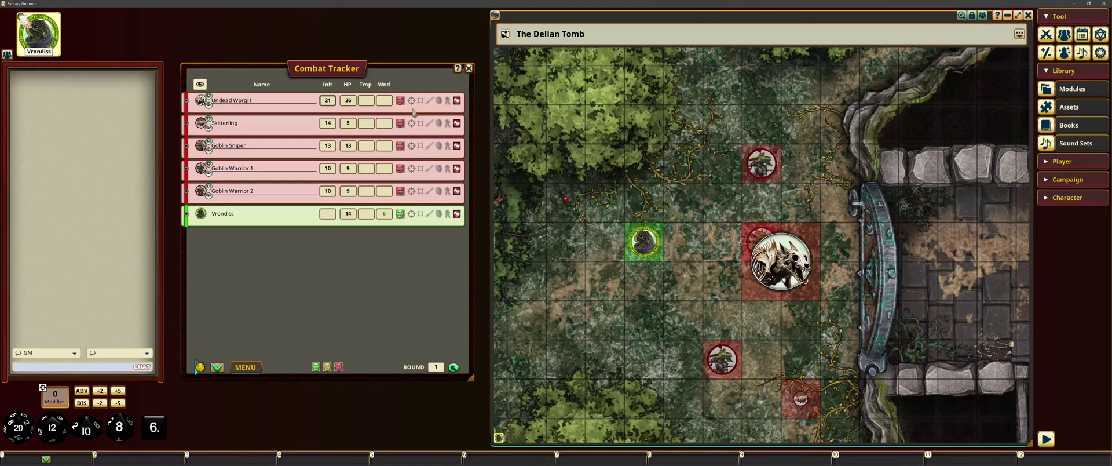
- Show the Undead Worg's targeting details and set Vrondiss as its target
left_click(412, 103)
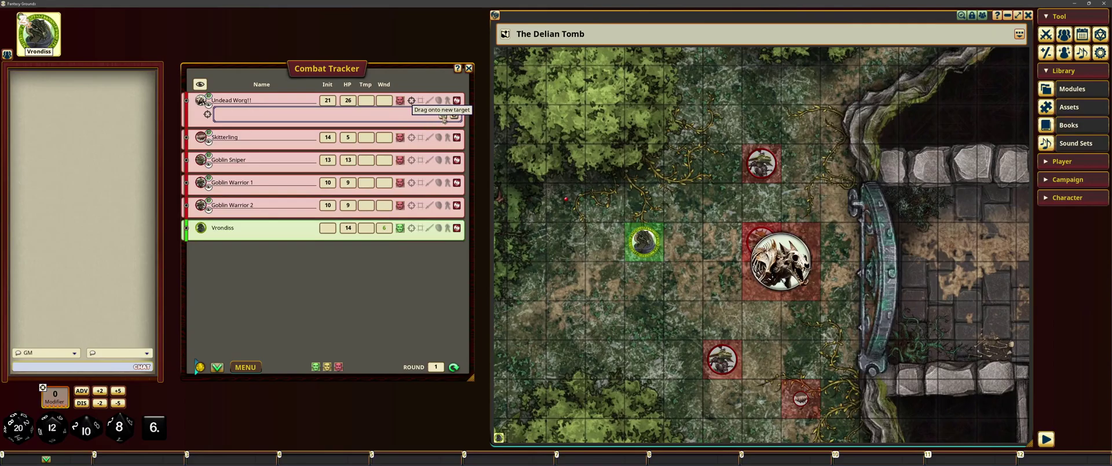
left_click_drag(444, 119, 266, 236)
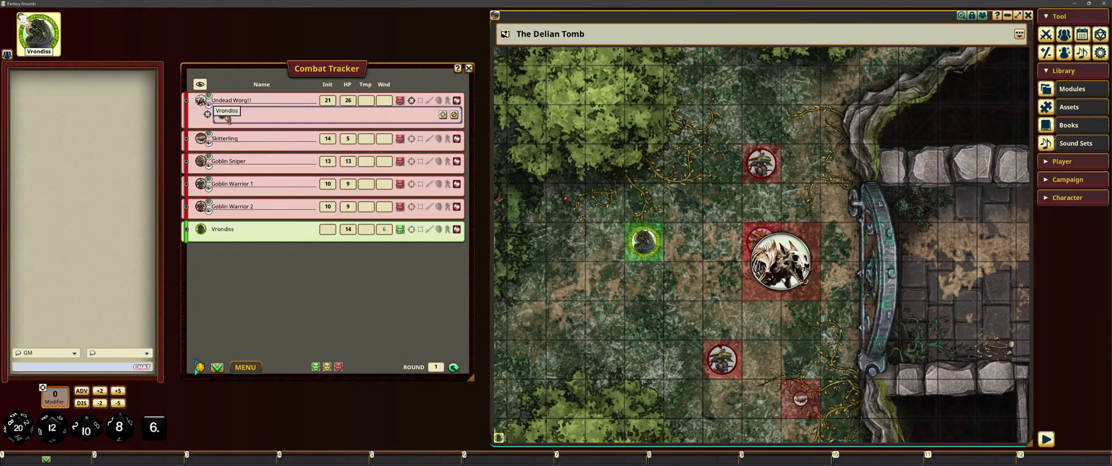
- Review the Undead Worg's space and reach, actions and traits, ability scores and defenses, and effects, closing the details at the end
left_click(420, 100)
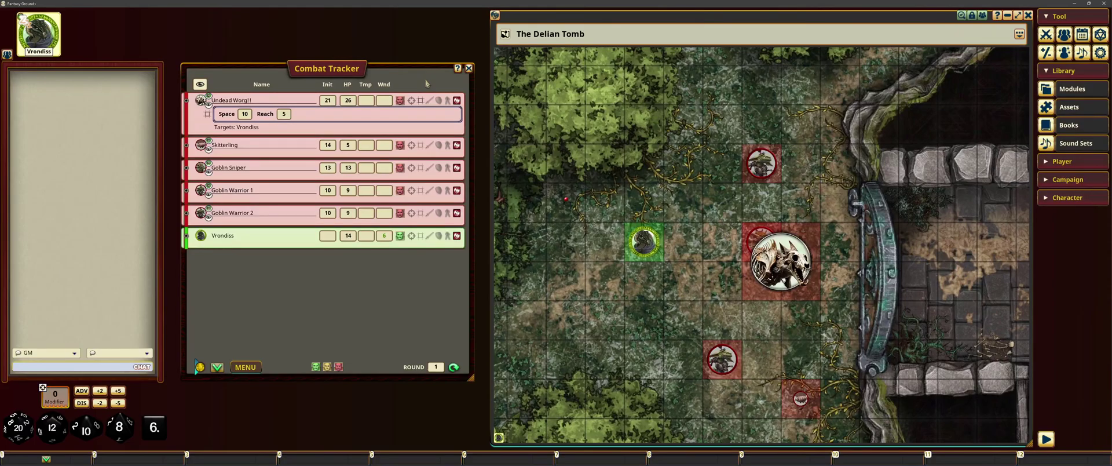
left_click(421, 100)
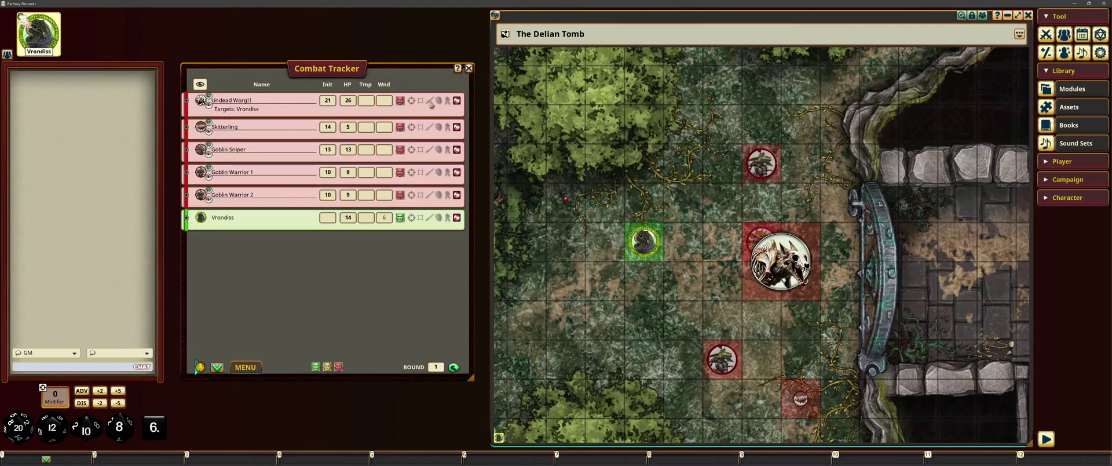
left_click(430, 102)
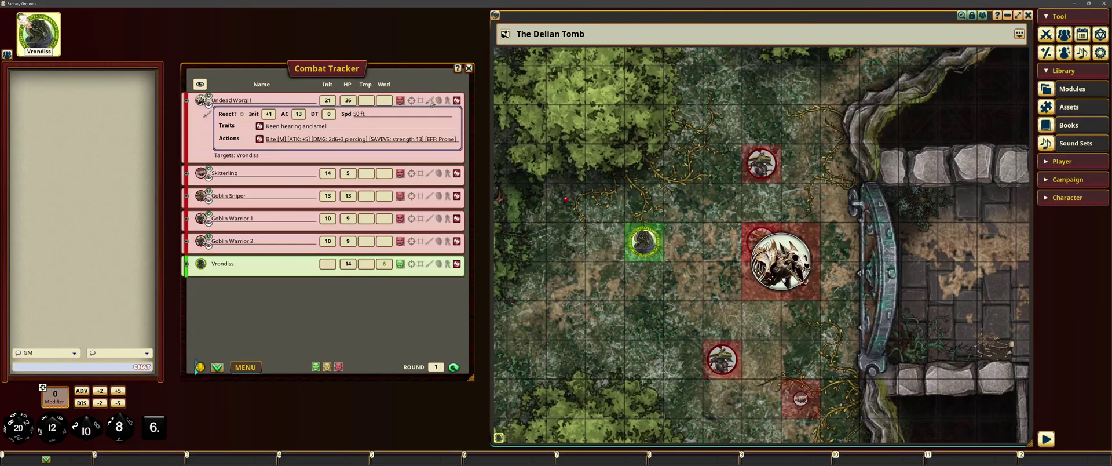
left_click(429, 101)
left_click(439, 102)
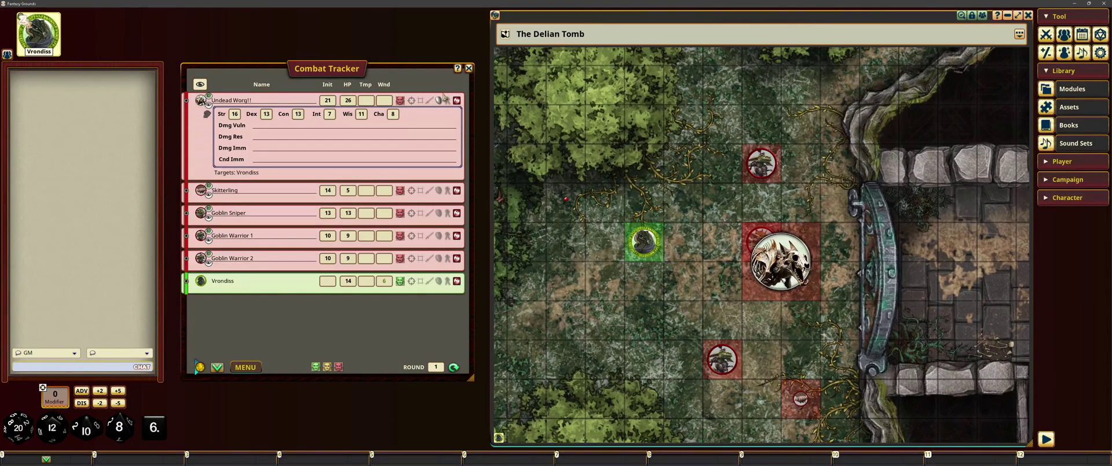
left_click(447, 101)
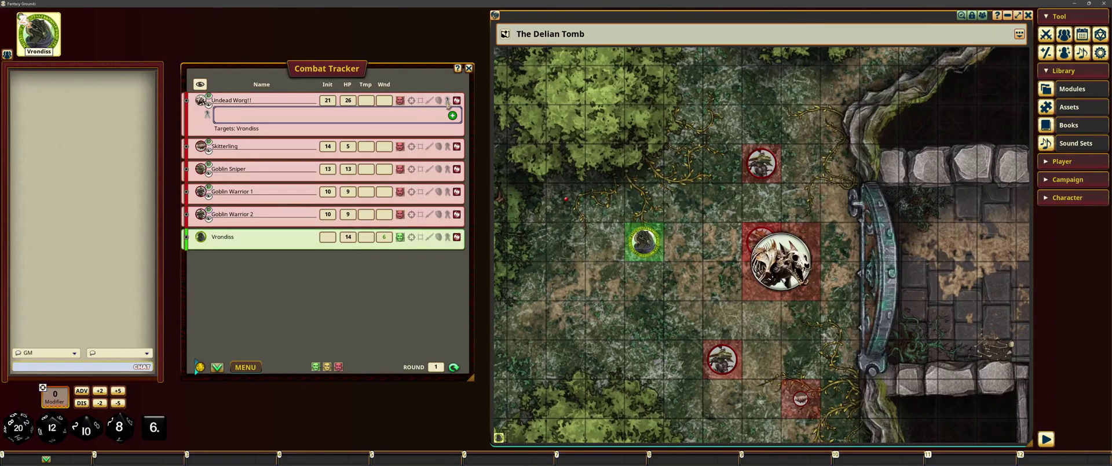
left_click(447, 101)
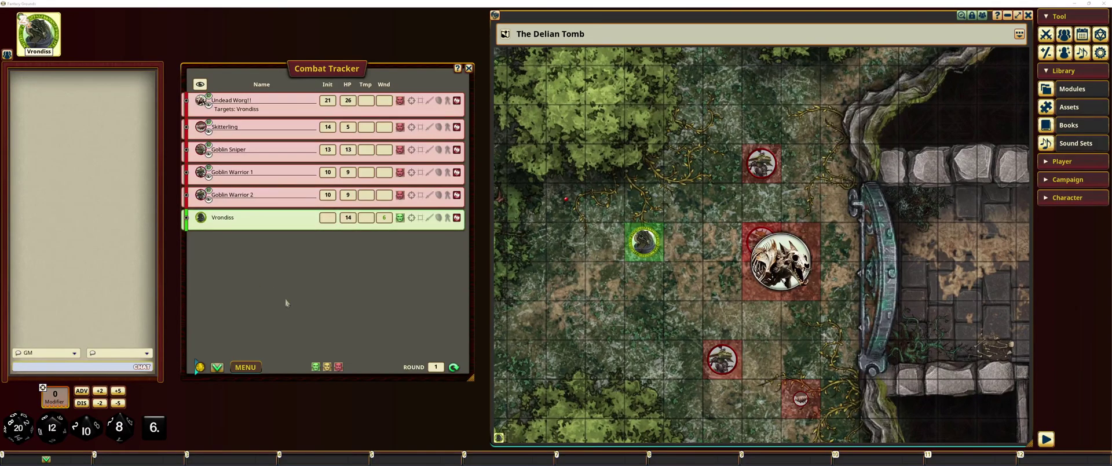
- Clear the initiative of every combatant in the combat tracker
left_click(246, 366)
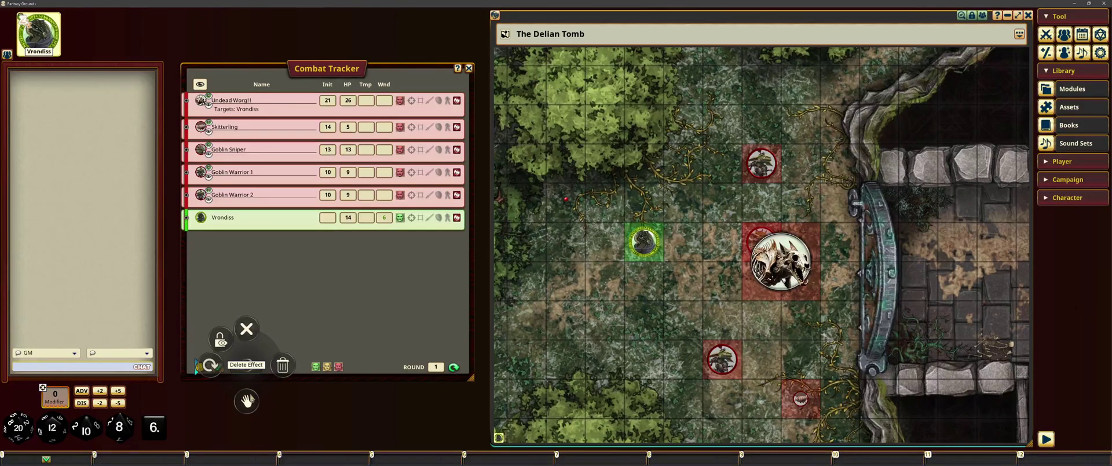
right_click(217, 371)
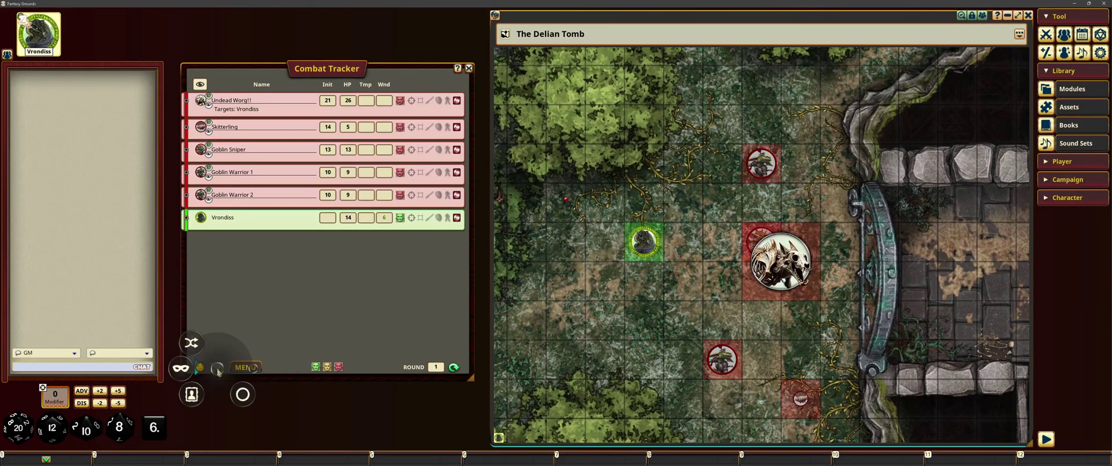
left_click(242, 397)
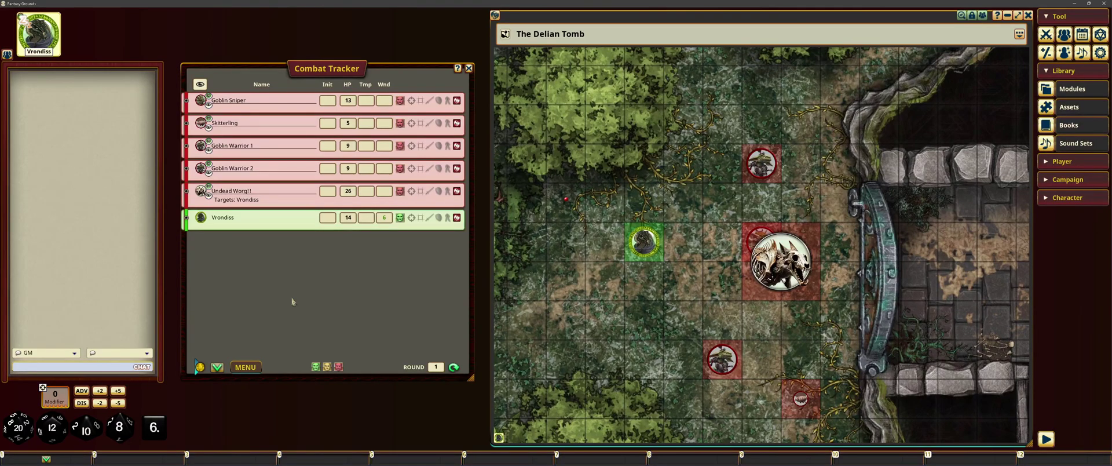
- Review the combat tracker's rest options and its options for deleting foes, leaving without applying any
left_click(246, 367)
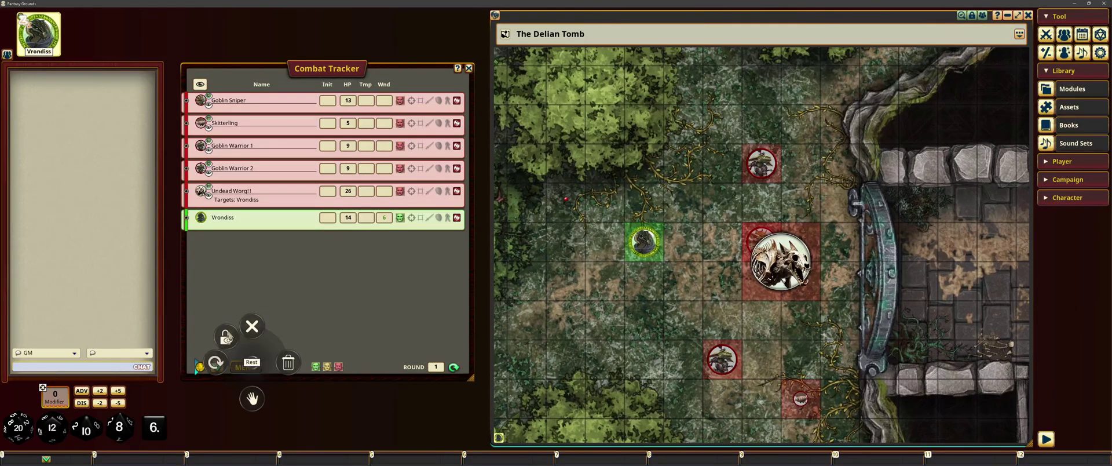
left_click(229, 336)
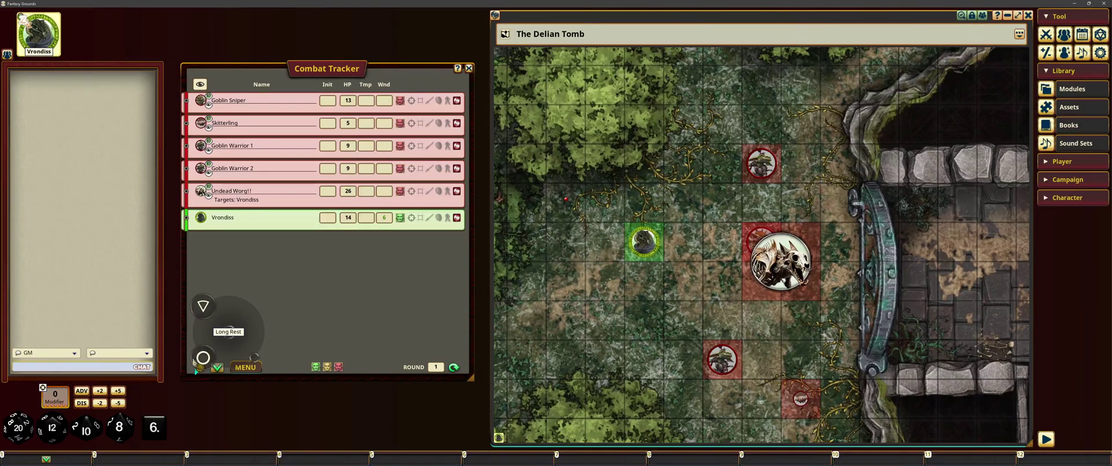
right_click(244, 365)
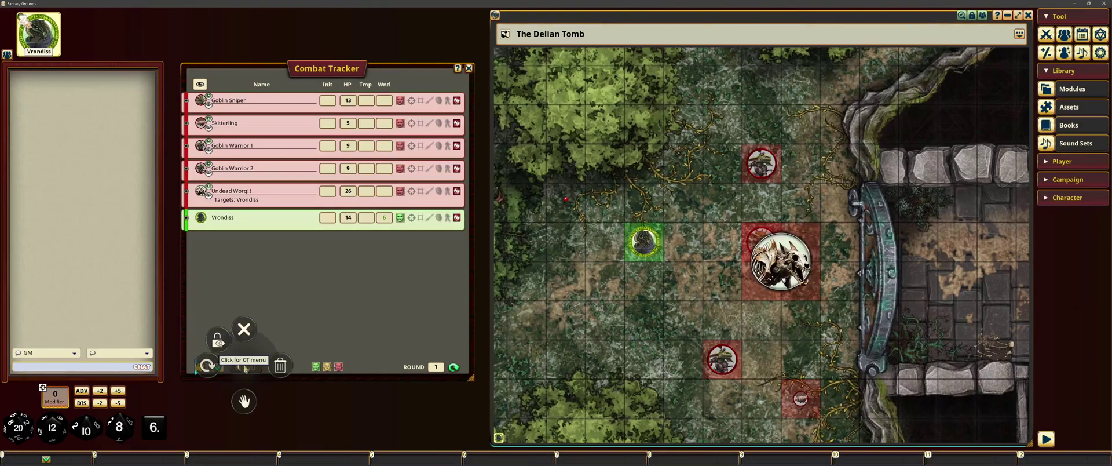
left_click(278, 366)
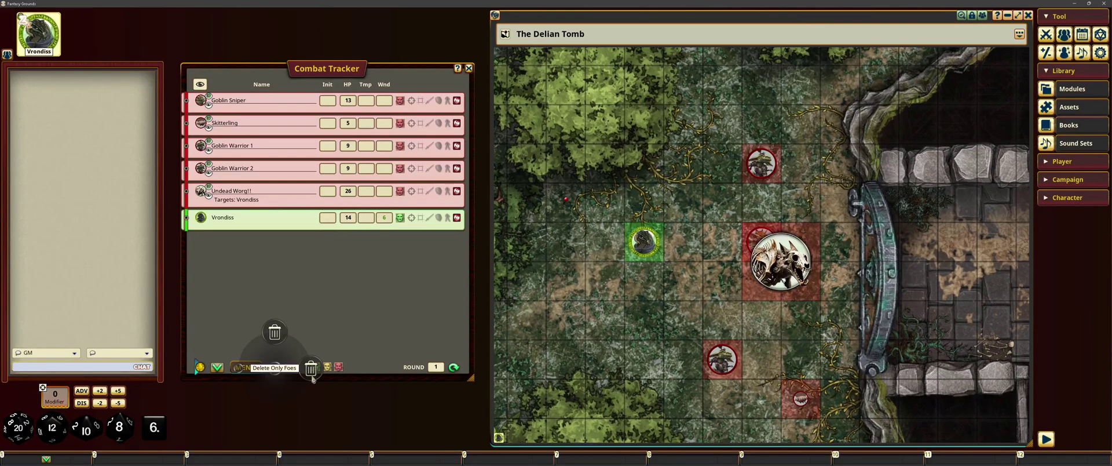
left_click(282, 294)
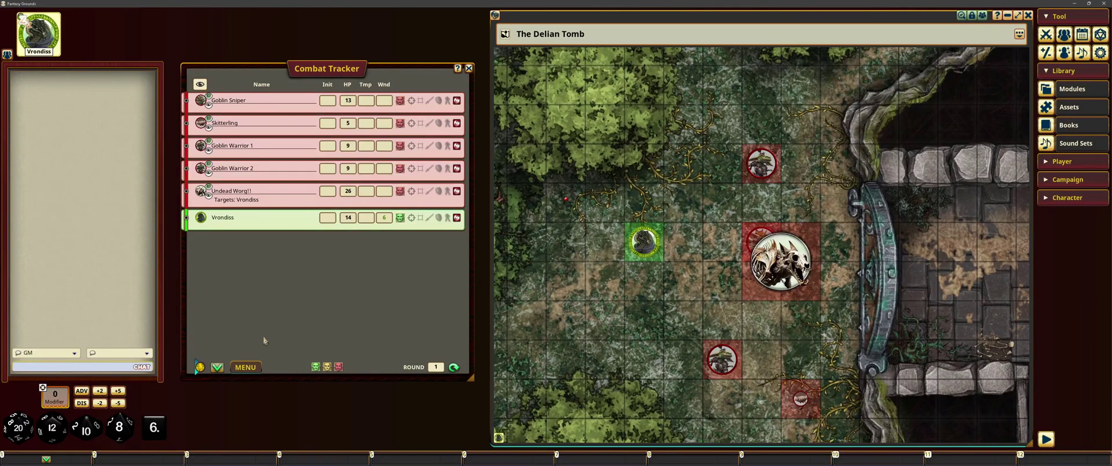
- Roll initiative for all NPCs in the combat tracker
right_click(246, 367)
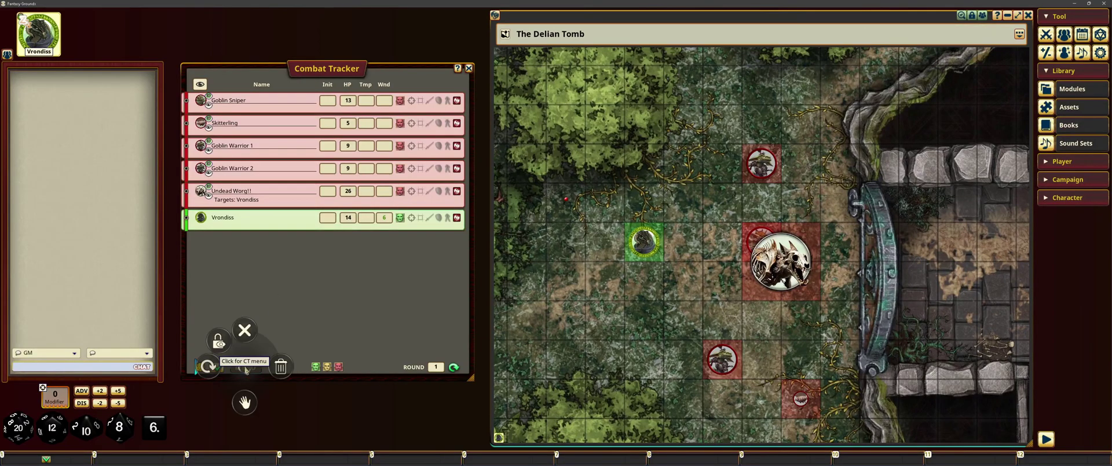
left_click(208, 366)
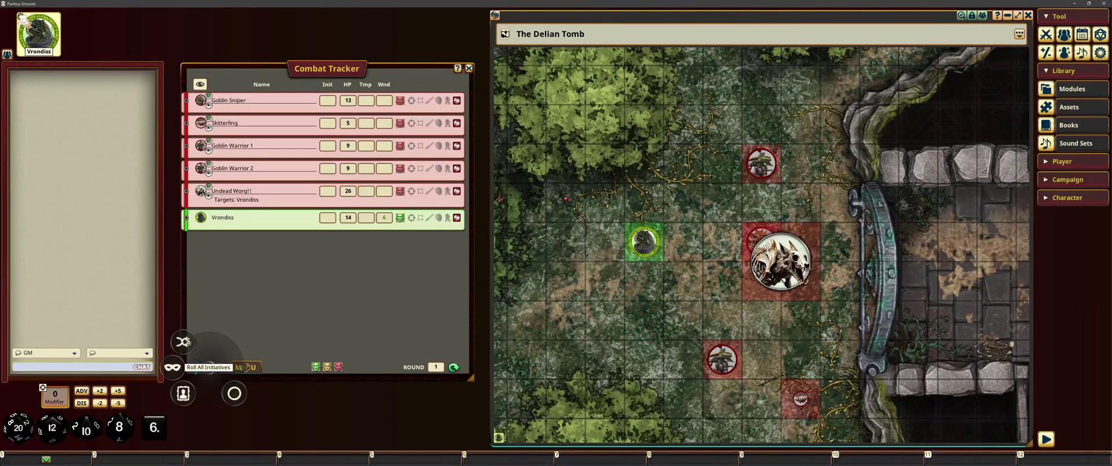
left_click(172, 367)
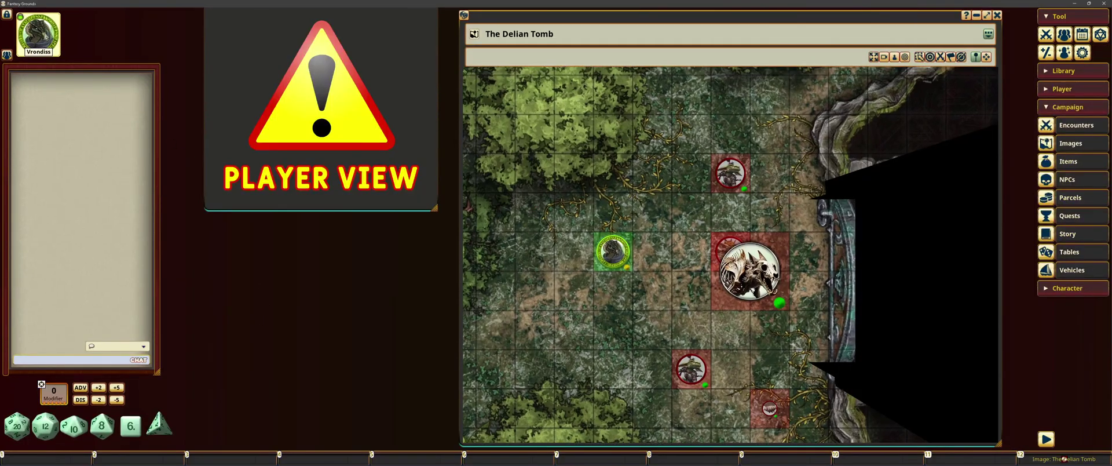
- In the player view, roll initiative from Vrondiss's character sheet and close the sheet
double_click(38, 33)
left_click_drag(201, 48, 259, 94)
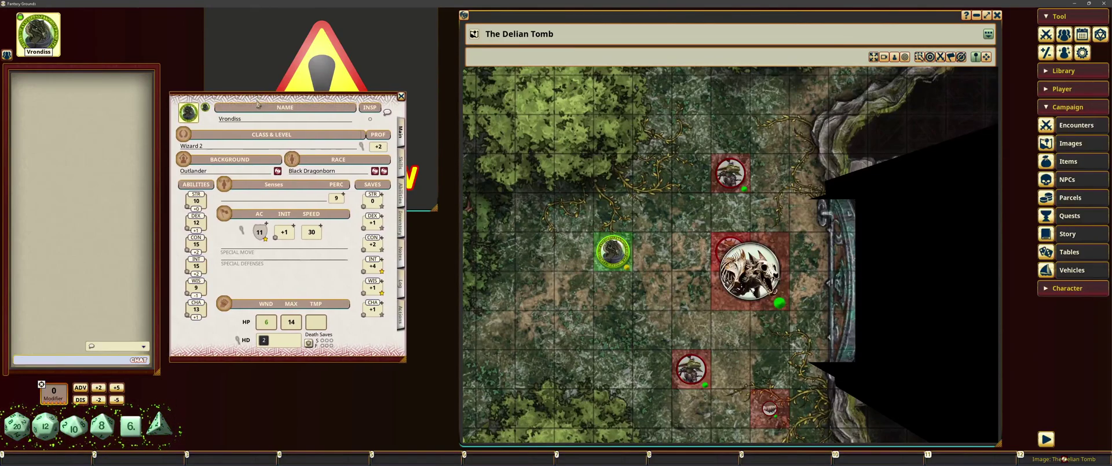
double_click(285, 231)
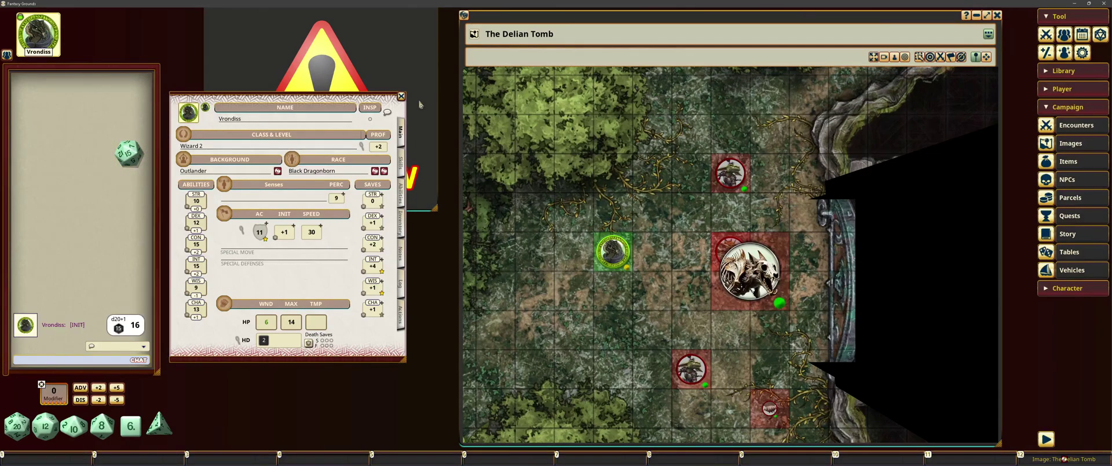
left_click(401, 96)
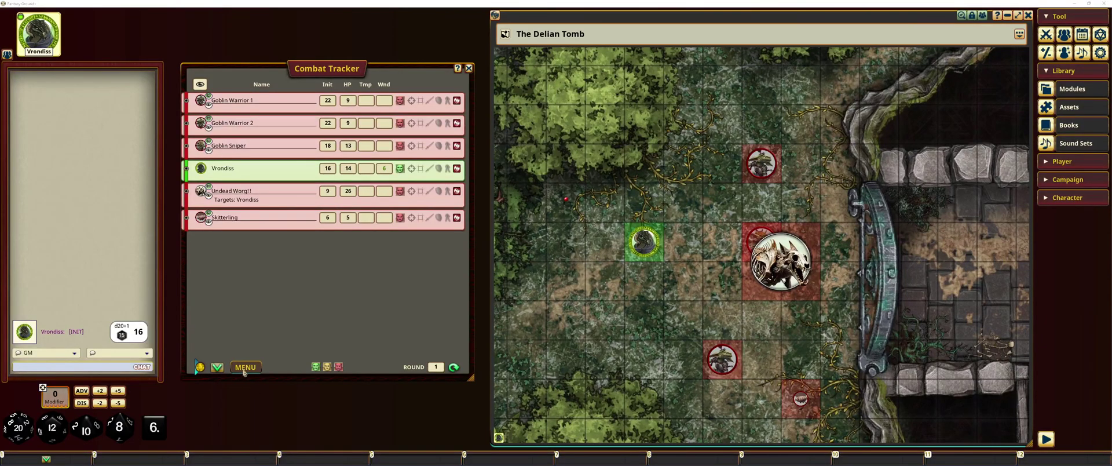
- Start Goblin Warrior 1's turn in the GM's combat tracker and roll its Shortbow attack from the tracker entry
left_click(219, 368)
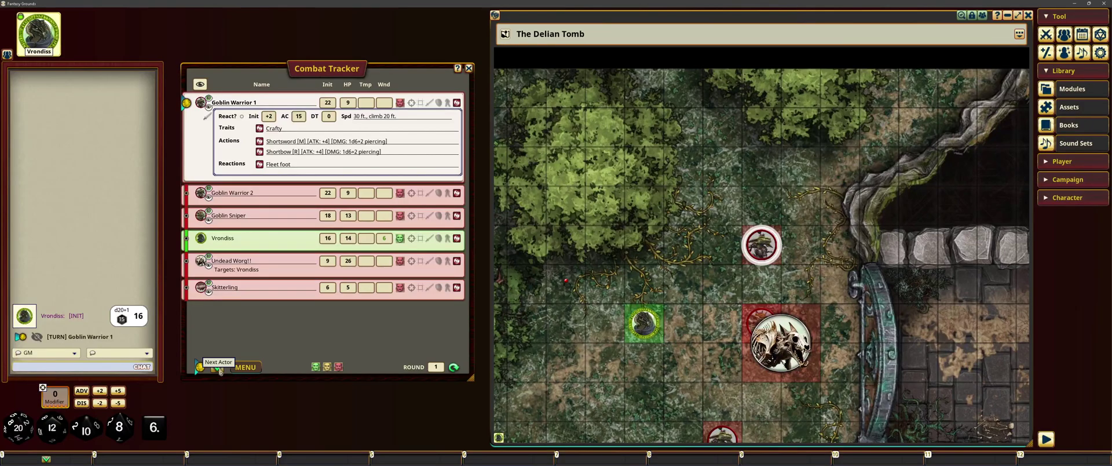
double_click(323, 151)
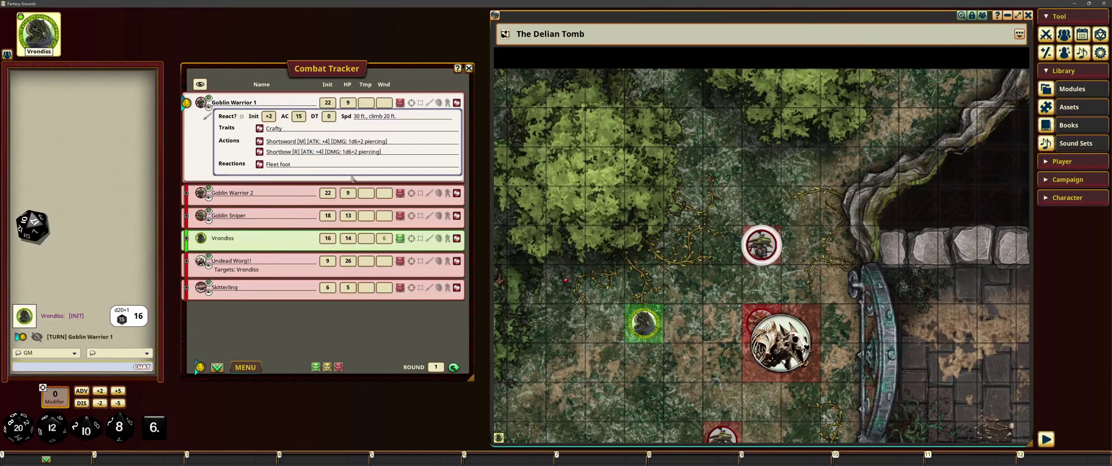
- Roll the Shortbow attack from Goblin Warrior 1's full NPC record, close the record and advance the turn to Goblin Warrior 2
left_click(457, 103)
scroll(562, 221, "down", 5)
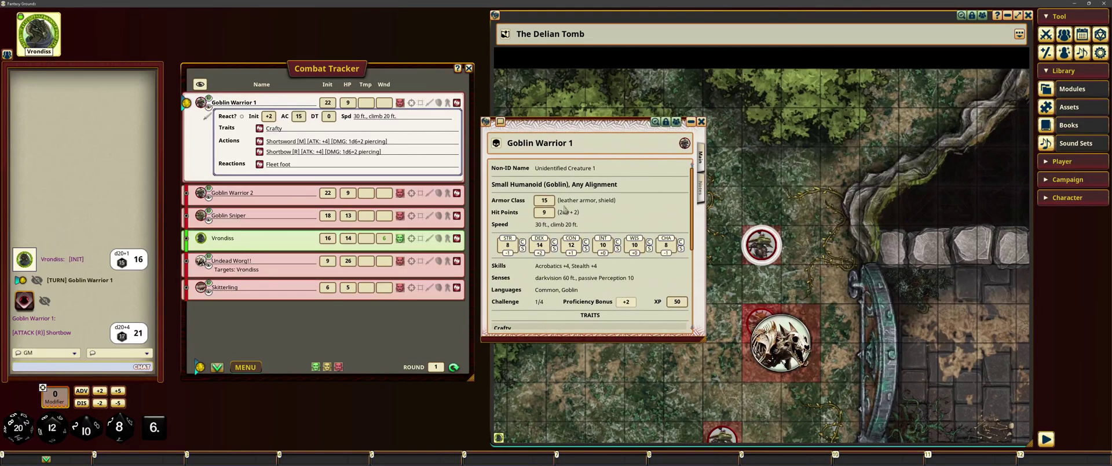
scroll(562, 231, "down", 3)
double_click(553, 268)
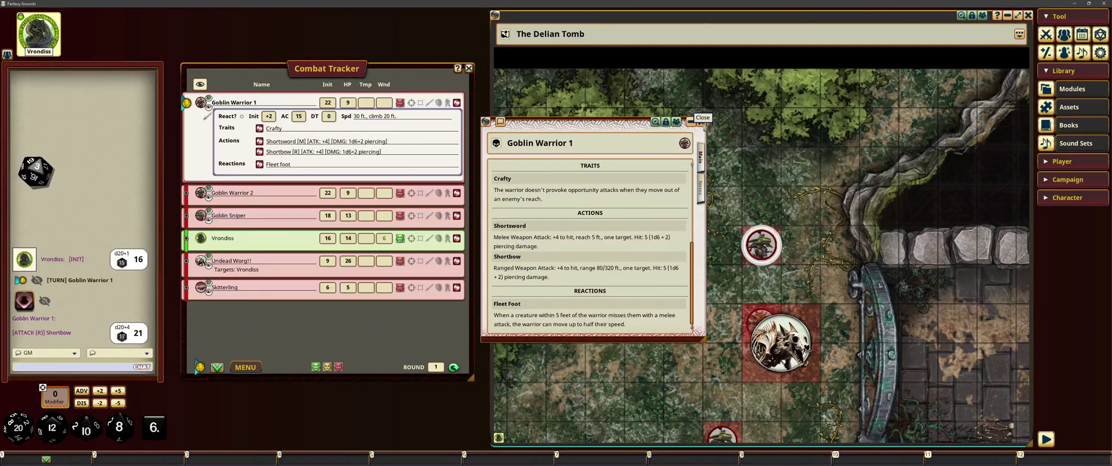
left_click(701, 123)
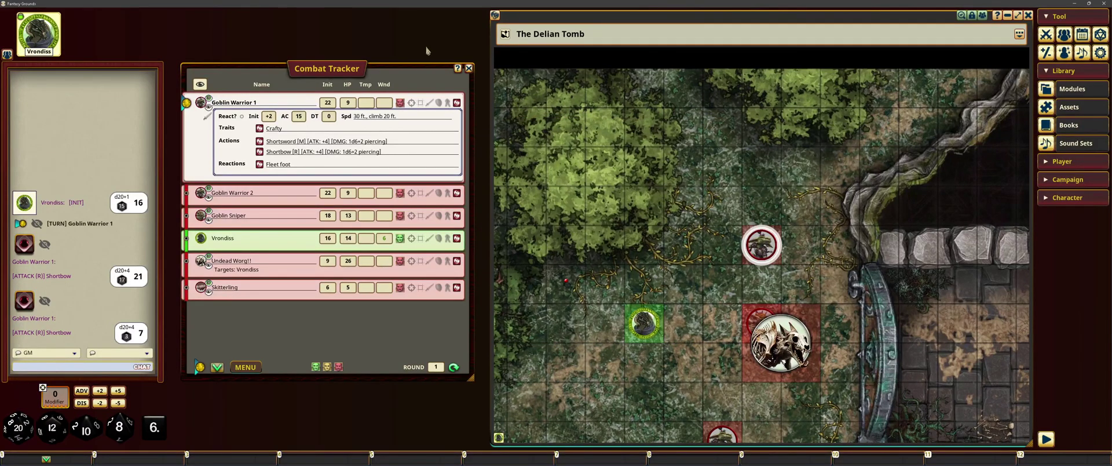
left_click(218, 367)
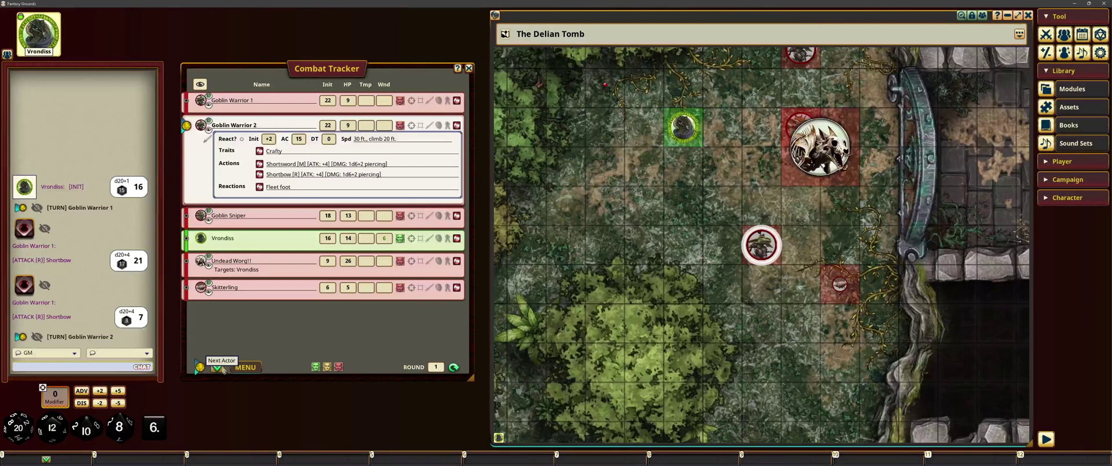